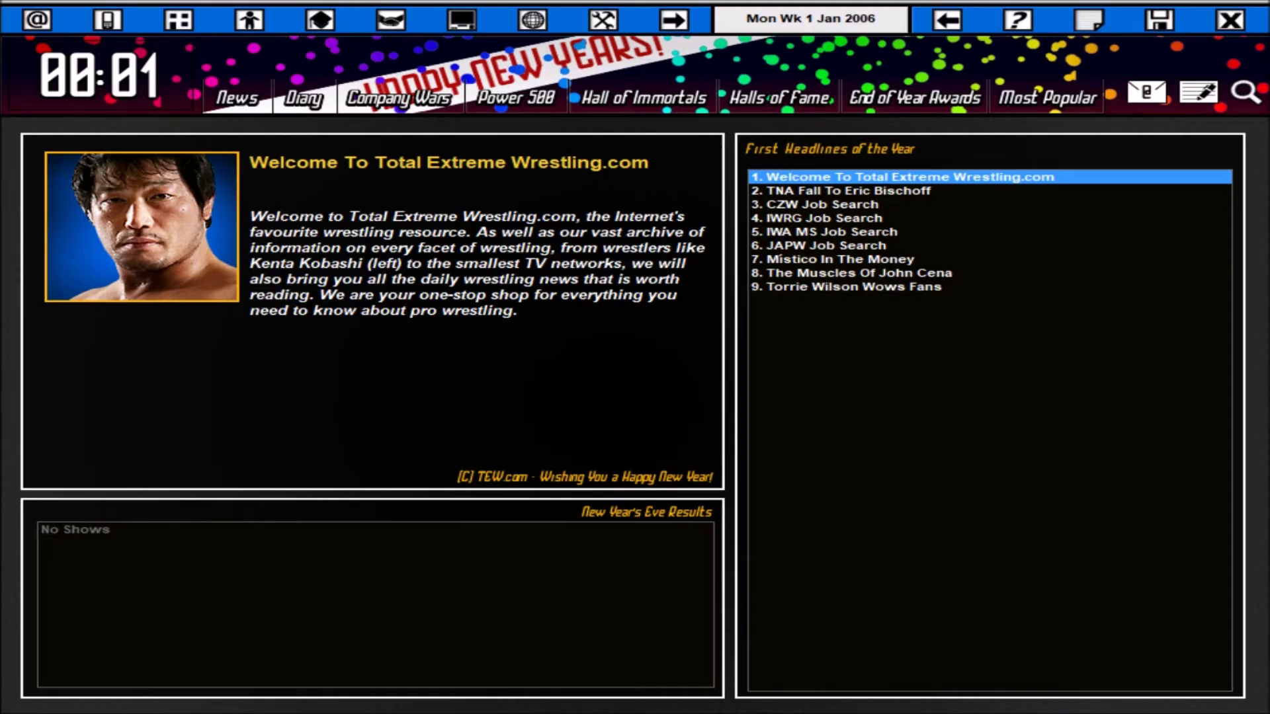
# Open the 'TNA Fall To Eric Bischoff' headline among the year's first headlines.
pyautogui.click(900, 189)
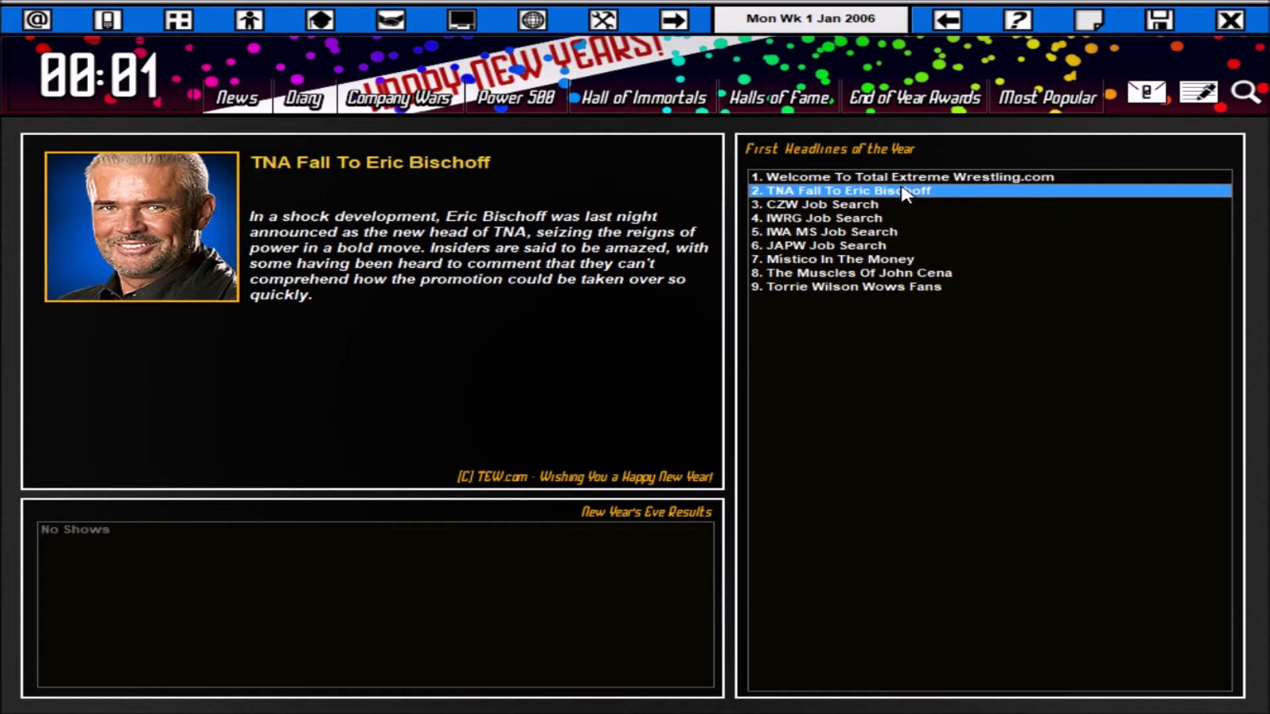
# Go to the TNA company office overview and bring up the full roster.
pyautogui.click(107, 20)
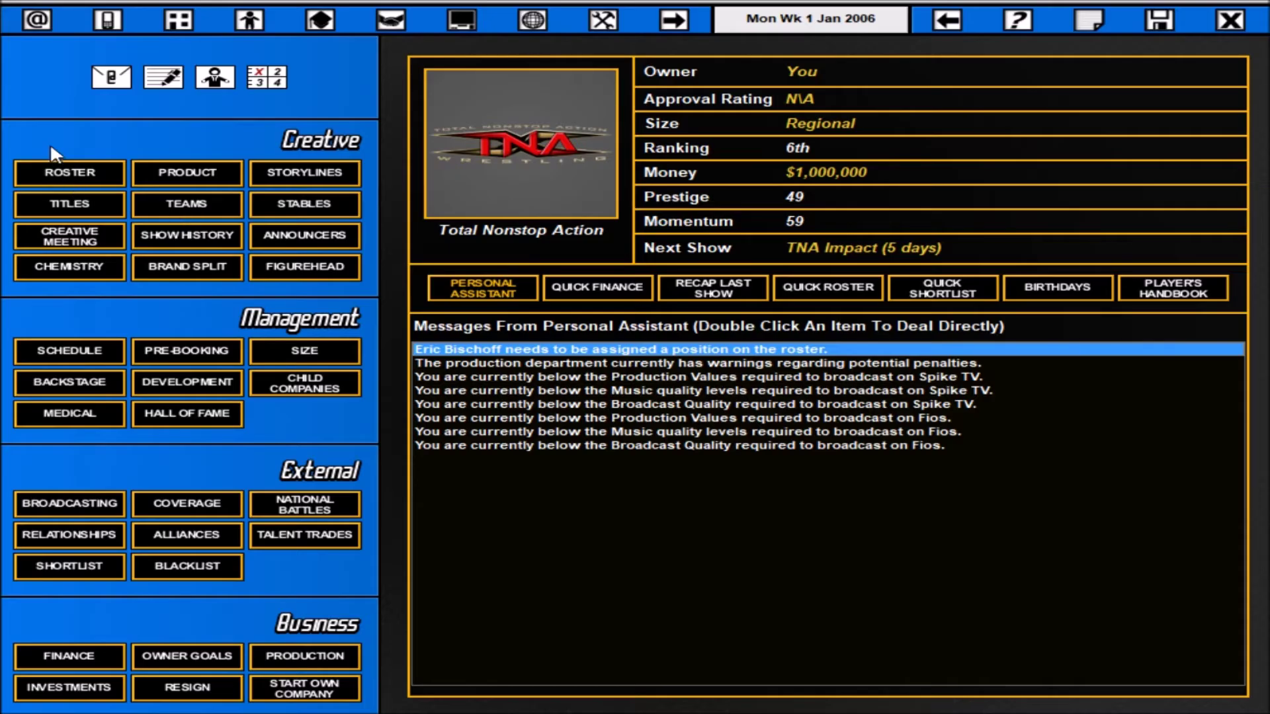
pyautogui.click(54, 168)
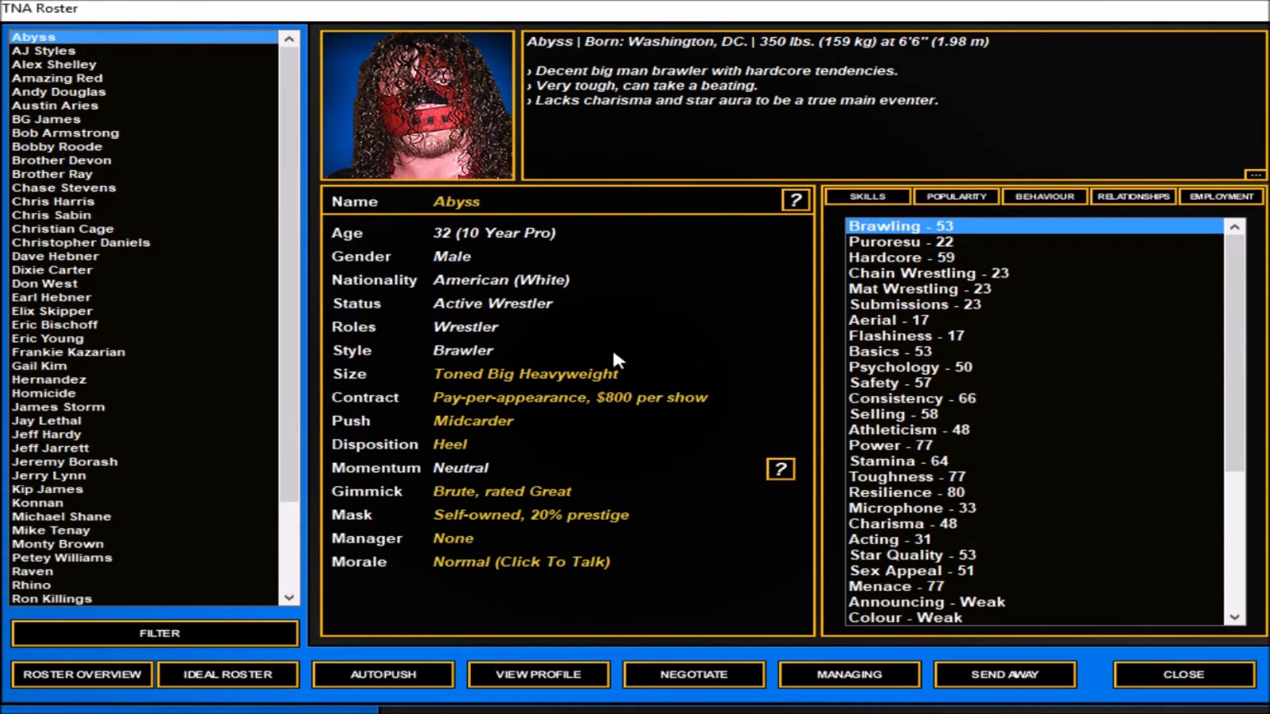
# Step through profiles from AJ Styles, Alex Shelley and Amazing Red to Austin Aries.
pyautogui.press('Down')
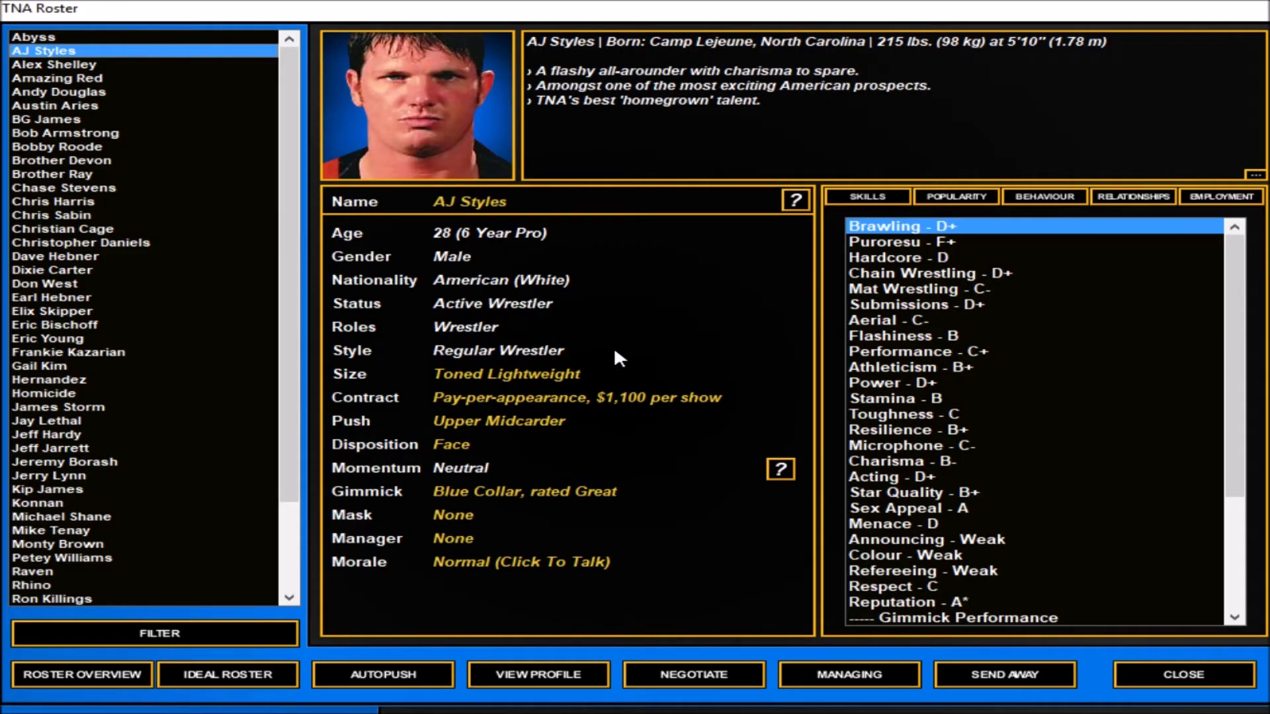
pyautogui.press('Down')
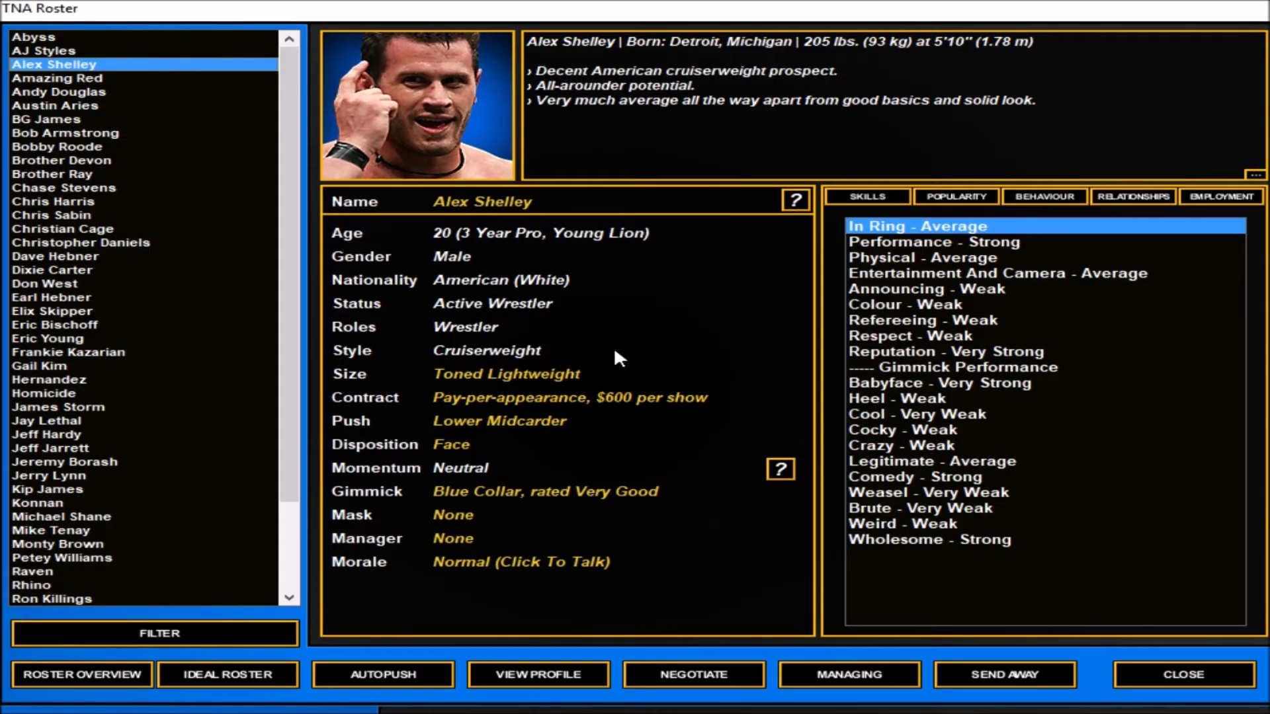
pyautogui.press('Down')
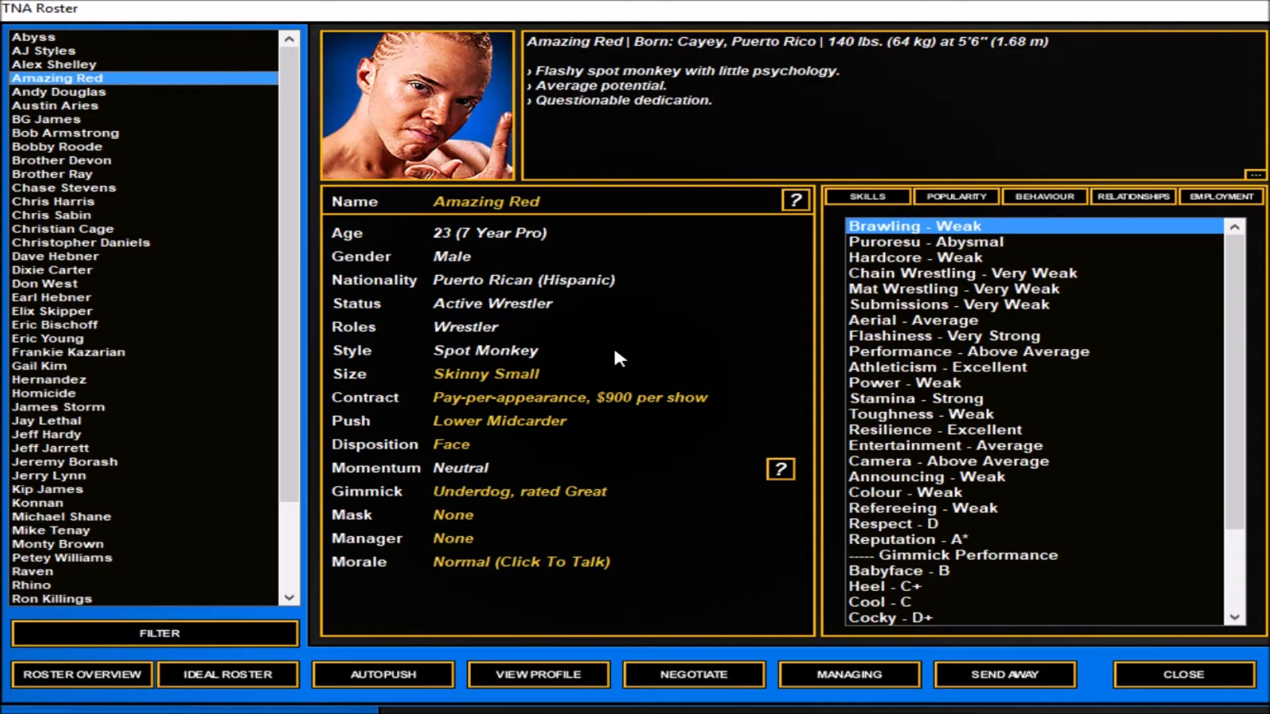
pyautogui.press('Down')
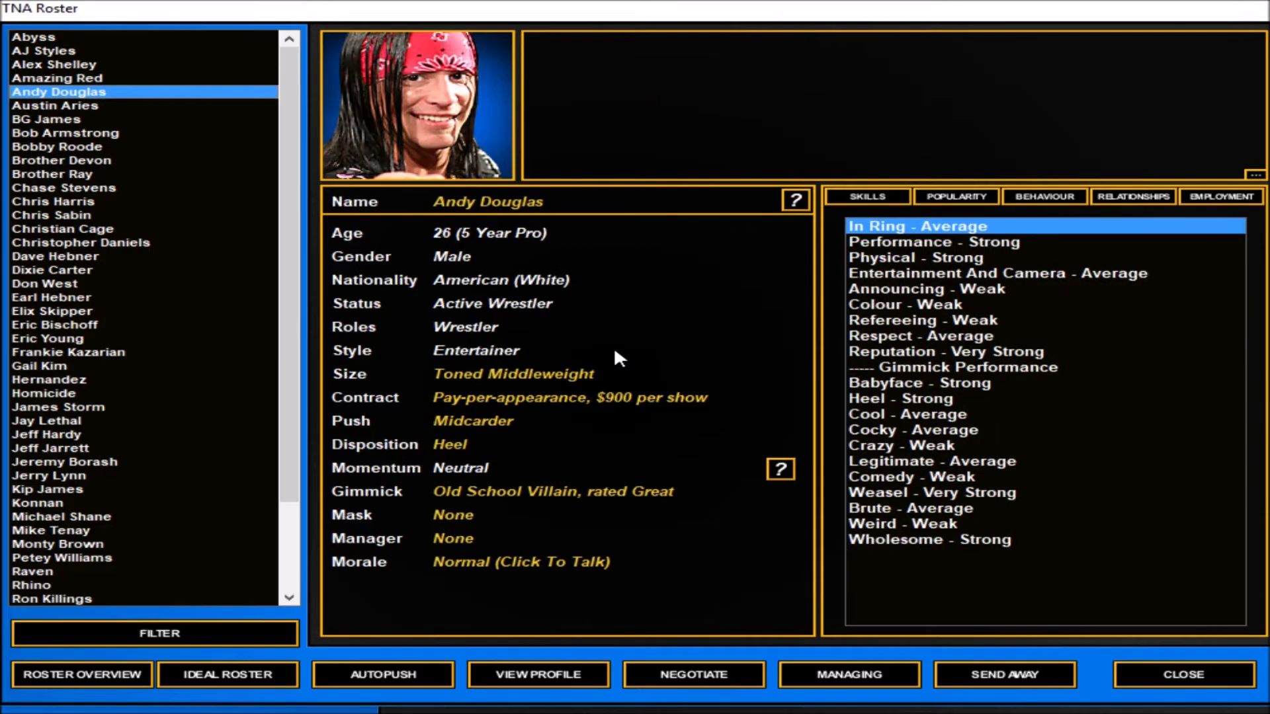
pyautogui.press('Down')
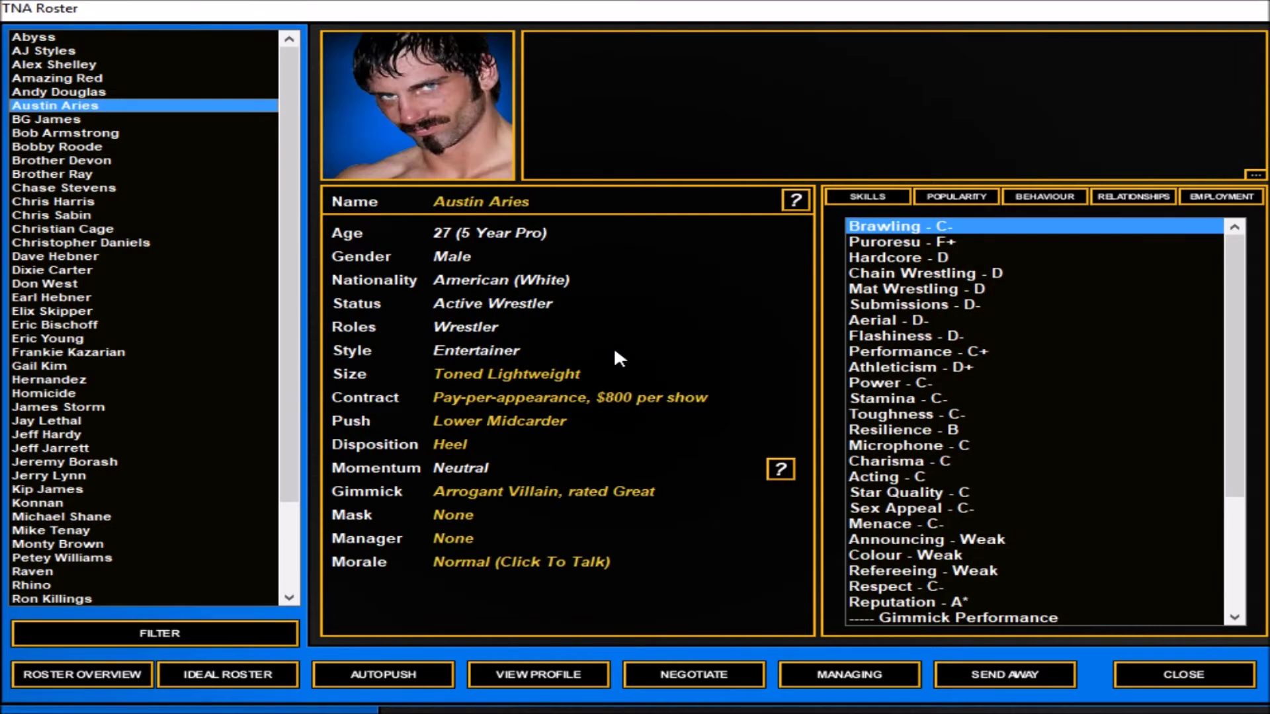
pyautogui.press('Down')
pyautogui.press('Up')
# Continue through BG James, Bobby Roode, Christian Cage and Christopher Daniels to Dave Hebner.
pyautogui.press('Down')
pyautogui.press('Down')
pyautogui.press('Down')
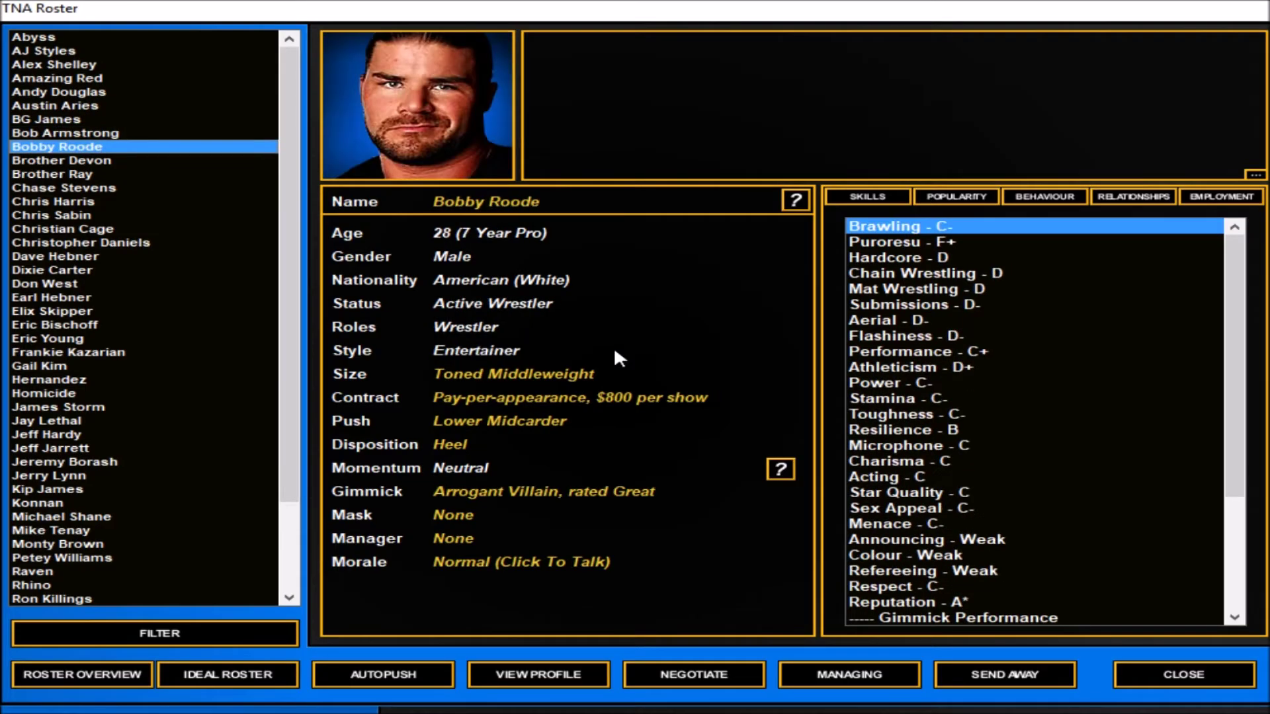
pyautogui.press('Down')
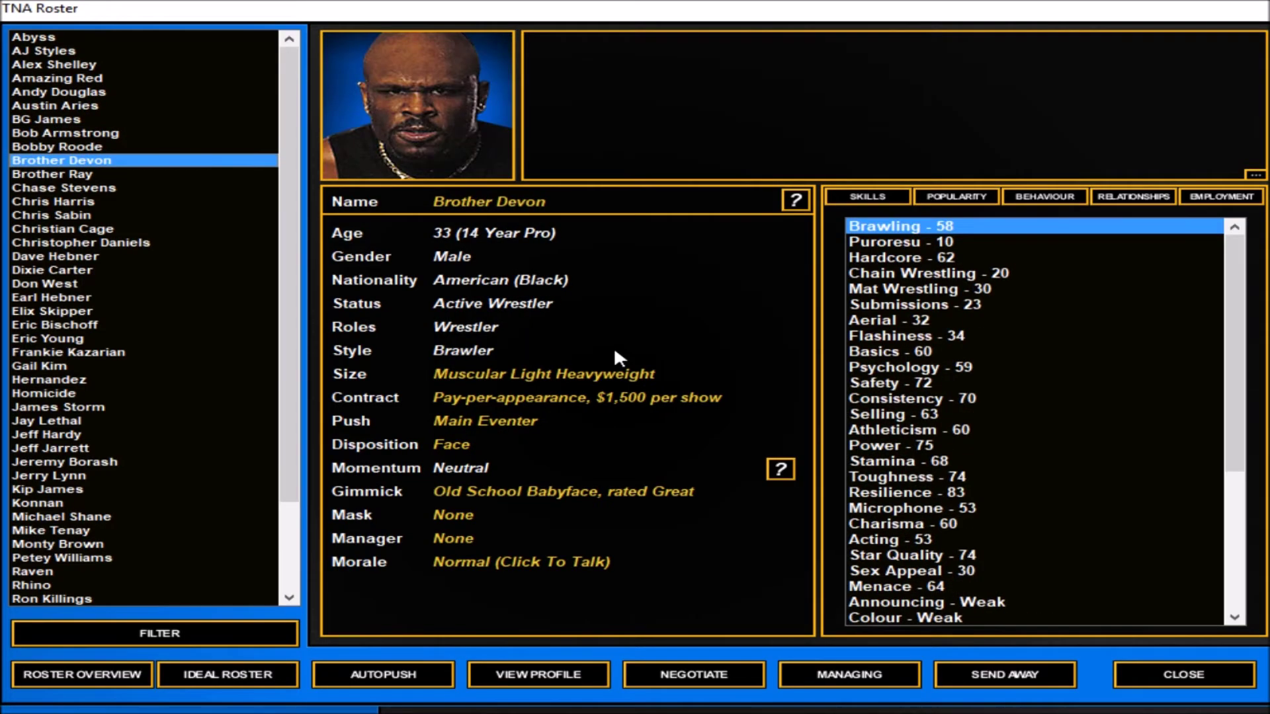
pyautogui.press('Down')
pyautogui.press('Down')
pyautogui.press('Down')
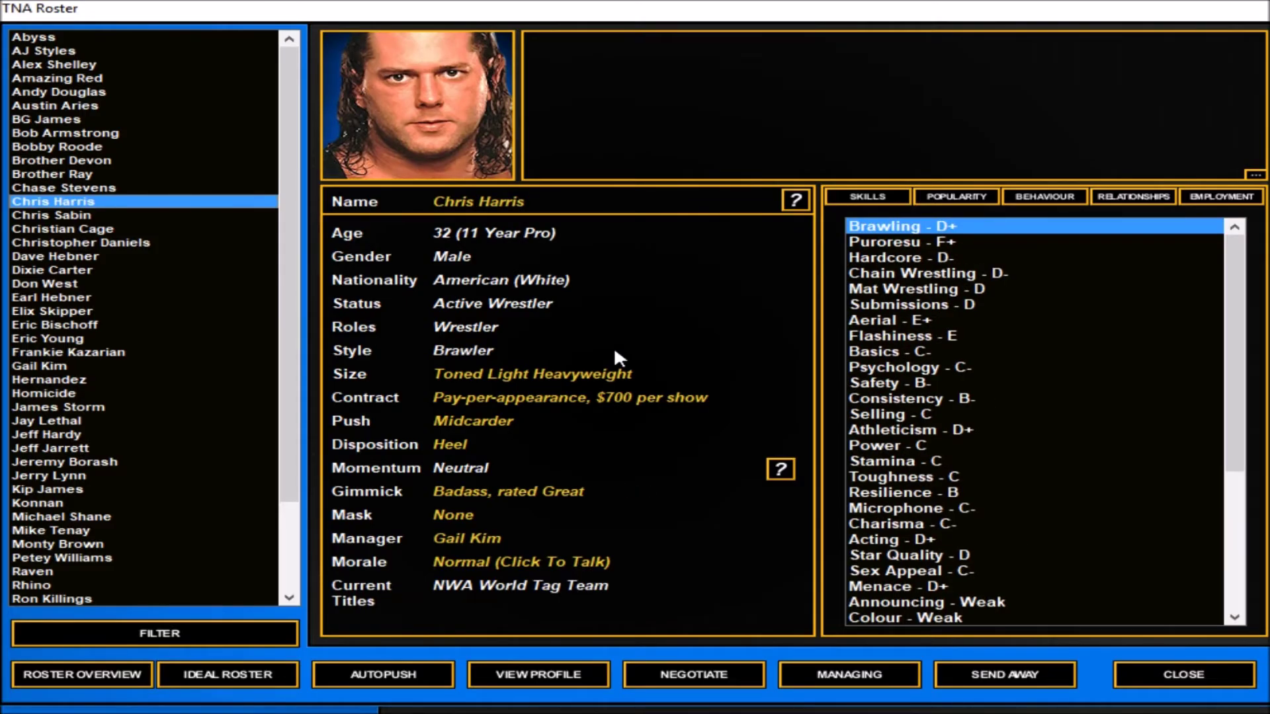
pyautogui.press('Down')
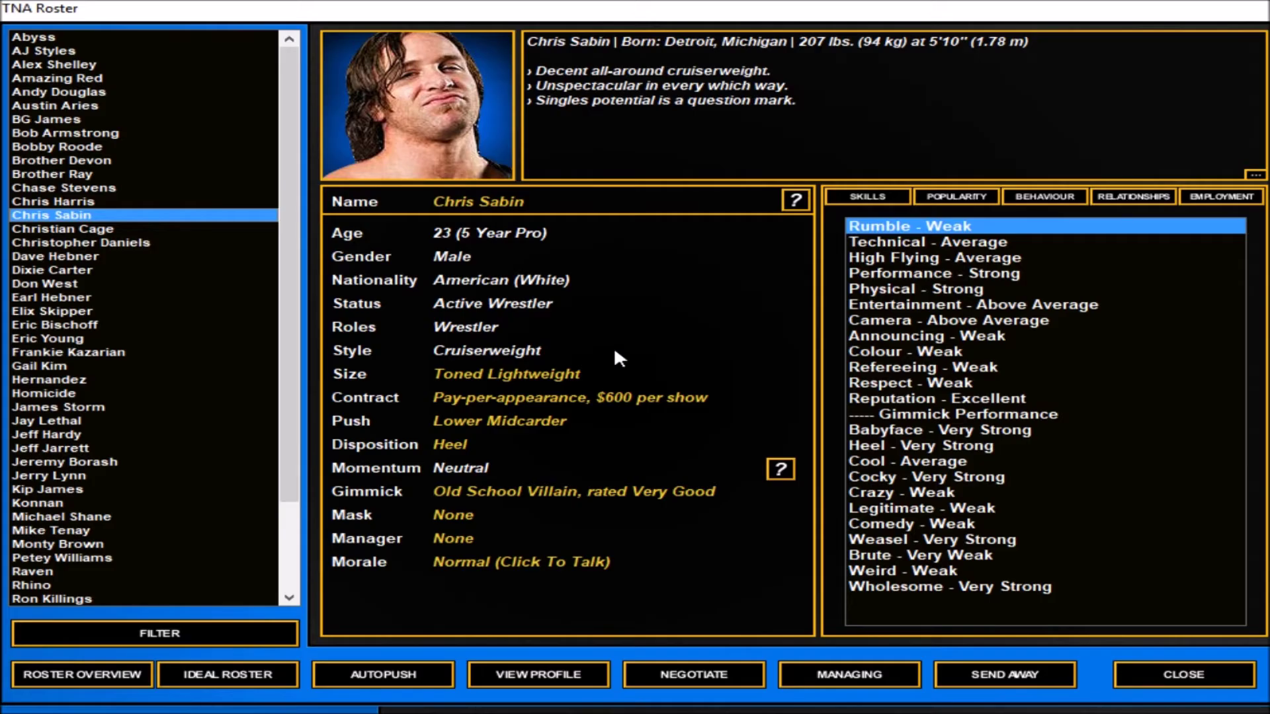
pyautogui.press('Down')
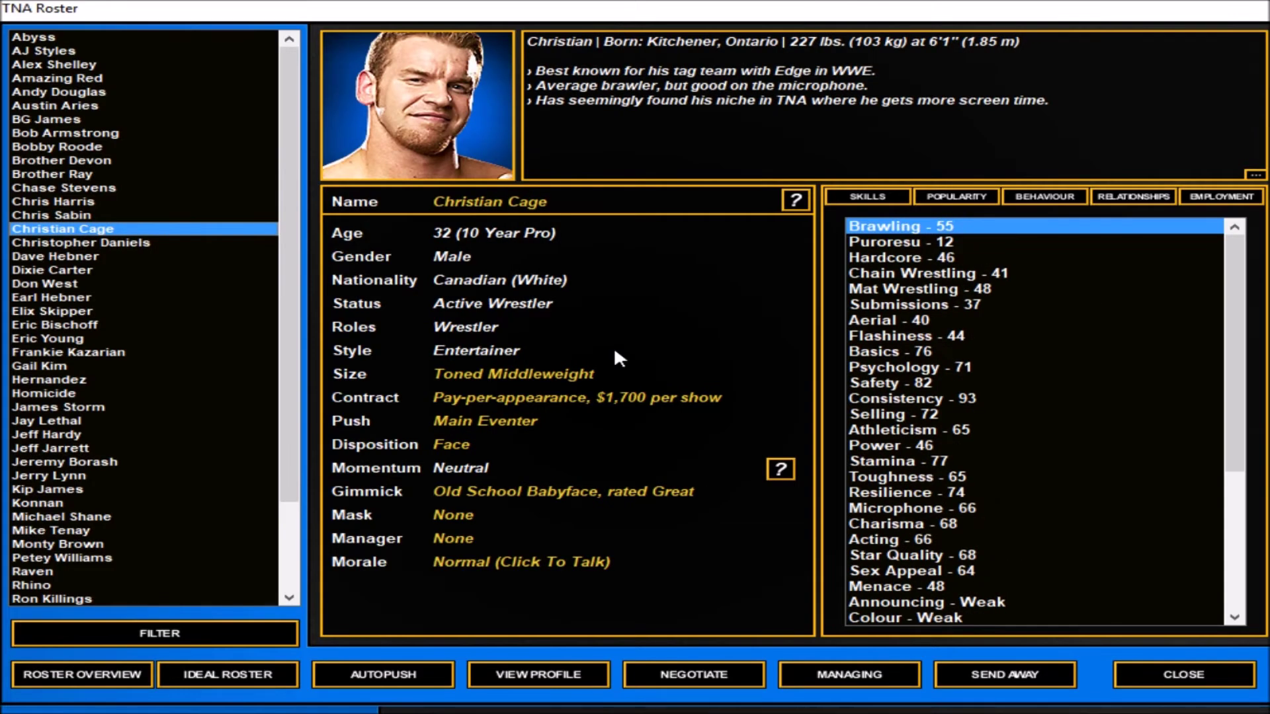
pyautogui.press('Down')
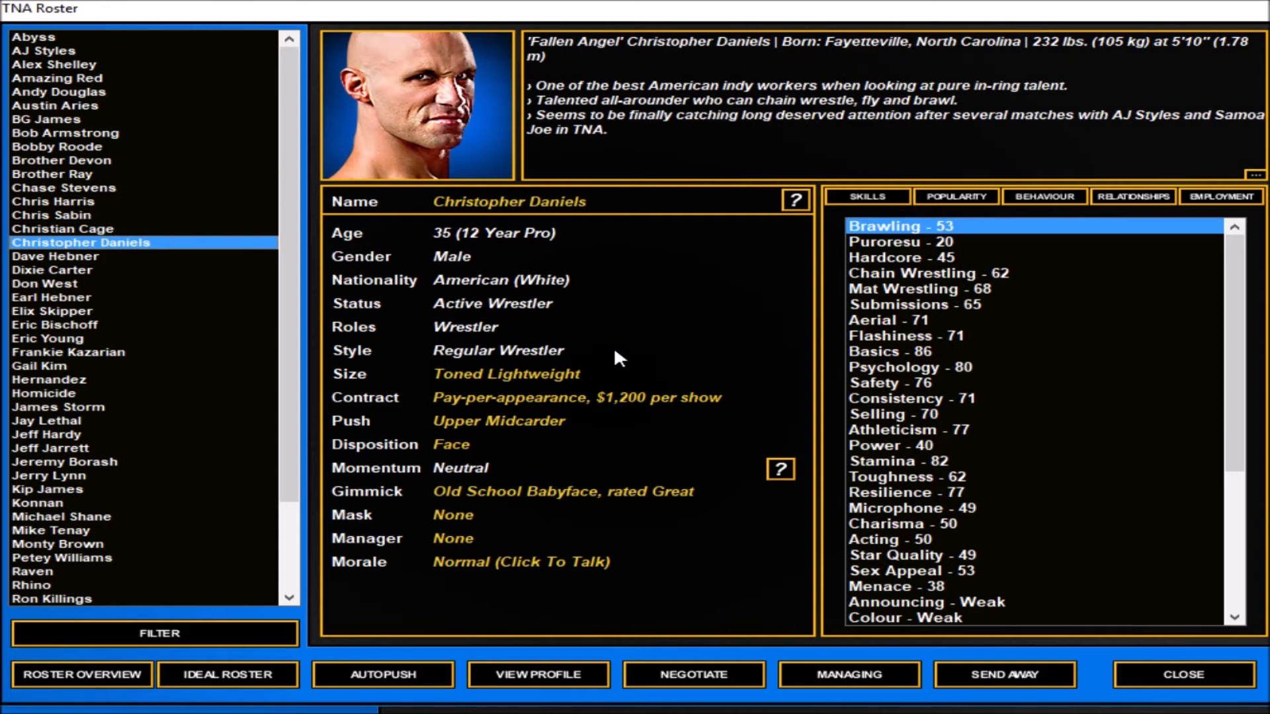
pyautogui.press('Down')
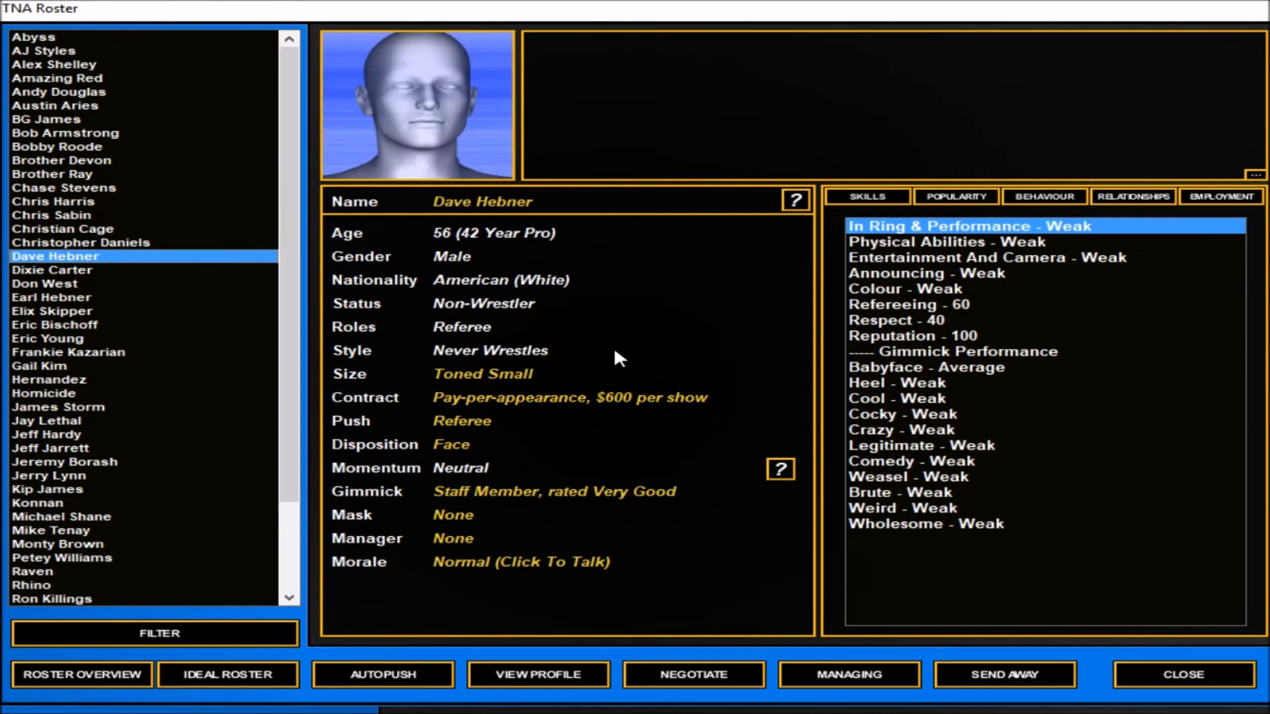
# Browse Eric Bischoff, Eric Young, Frankie Kazarian, Homicide and James Storm, back to Jeff Hardy.
pyautogui.press('Down')
pyautogui.press('Down')
pyautogui.press('Down')
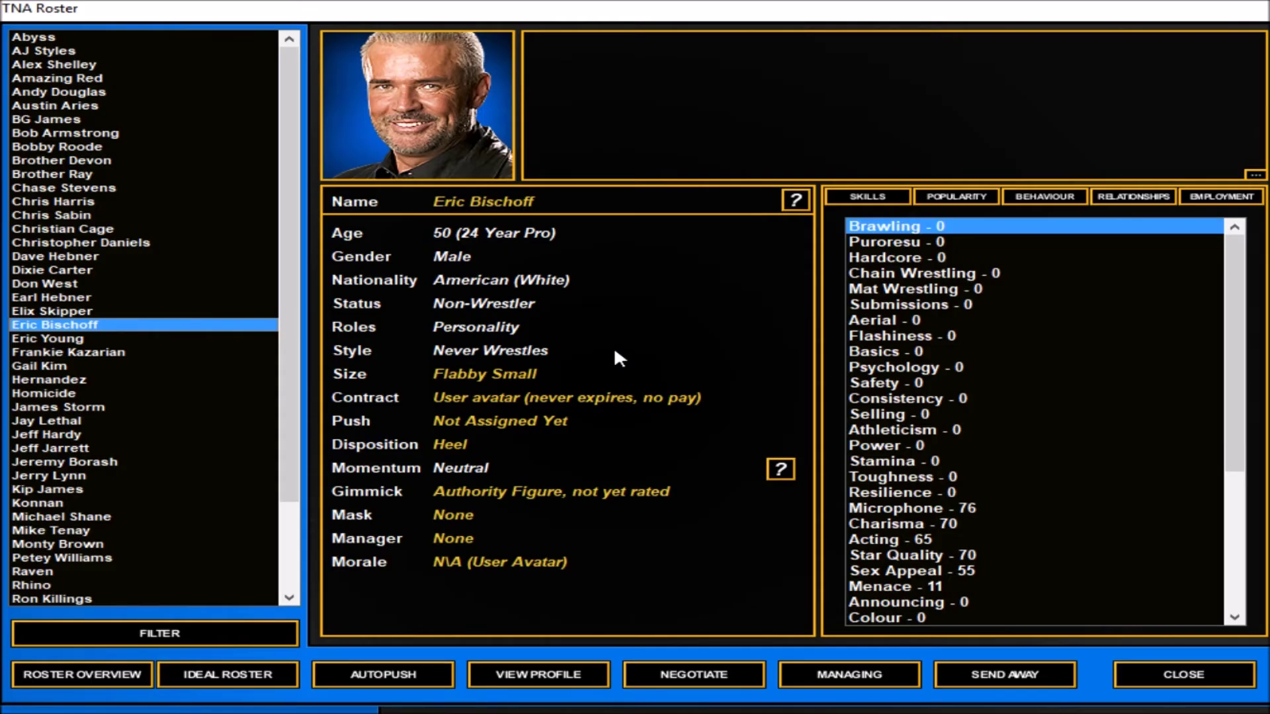
pyautogui.press('Down')
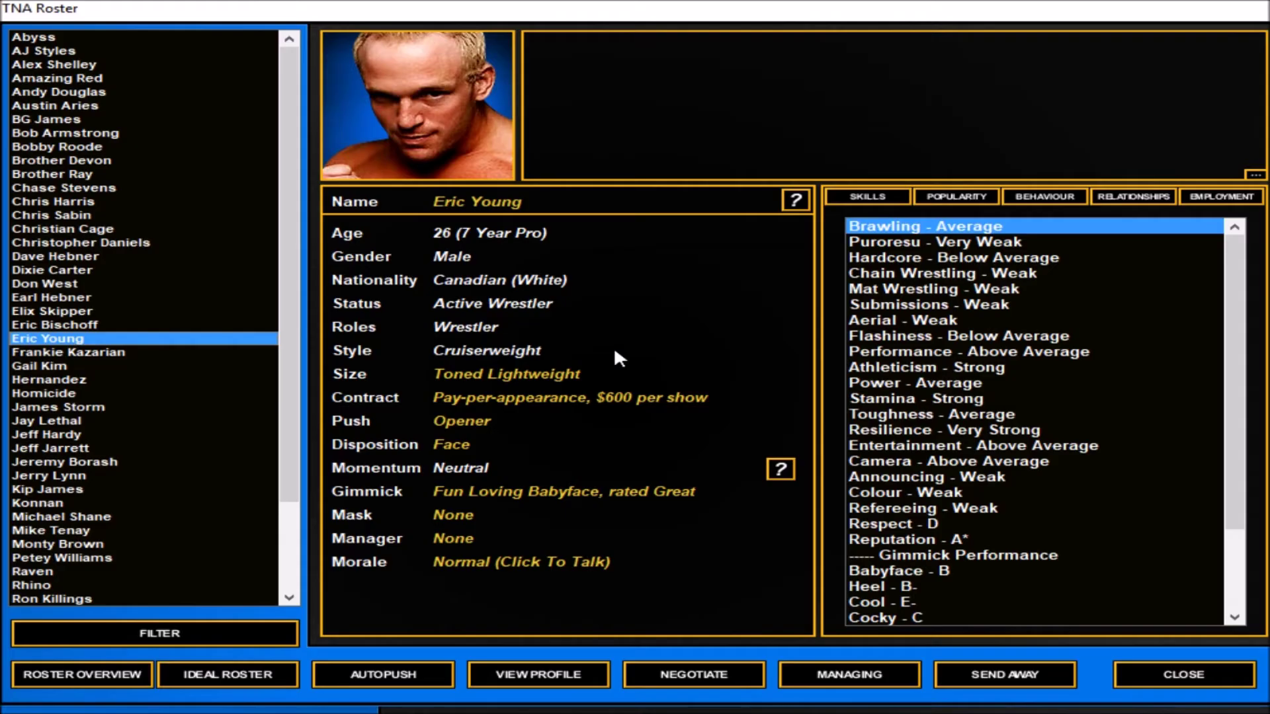
pyautogui.press('Down')
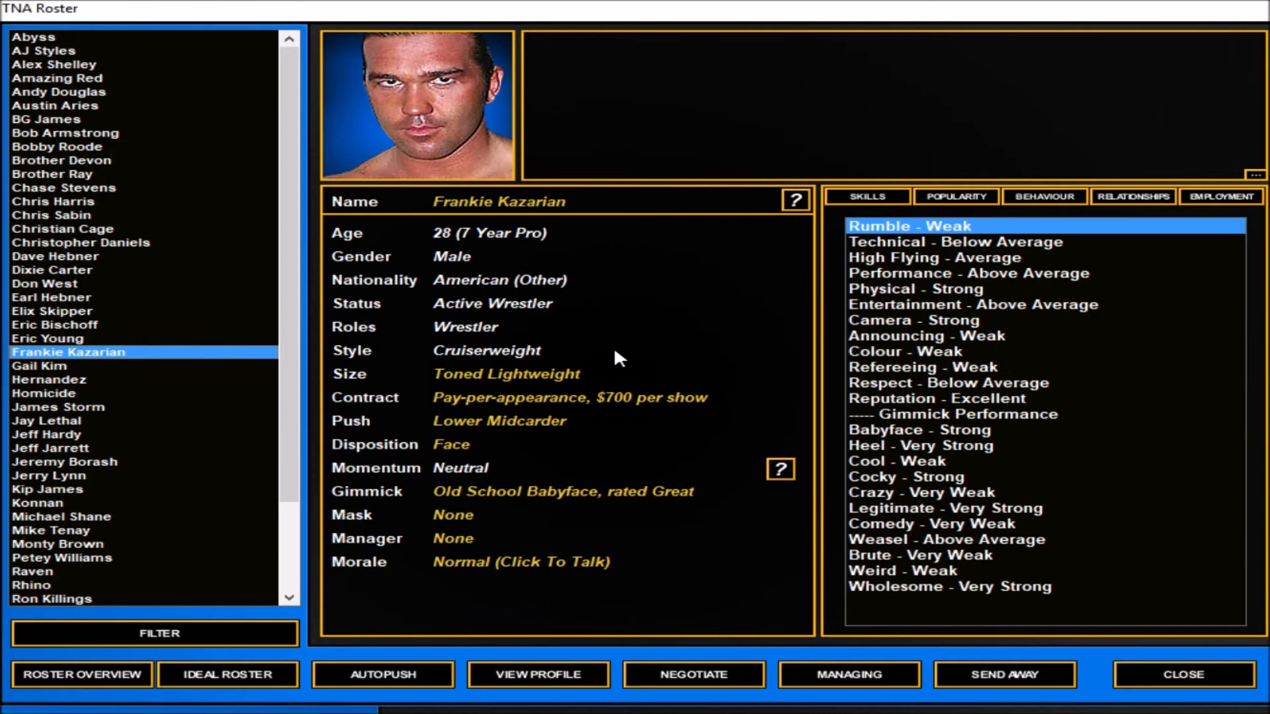
pyautogui.press('Down')
pyautogui.press('Down')
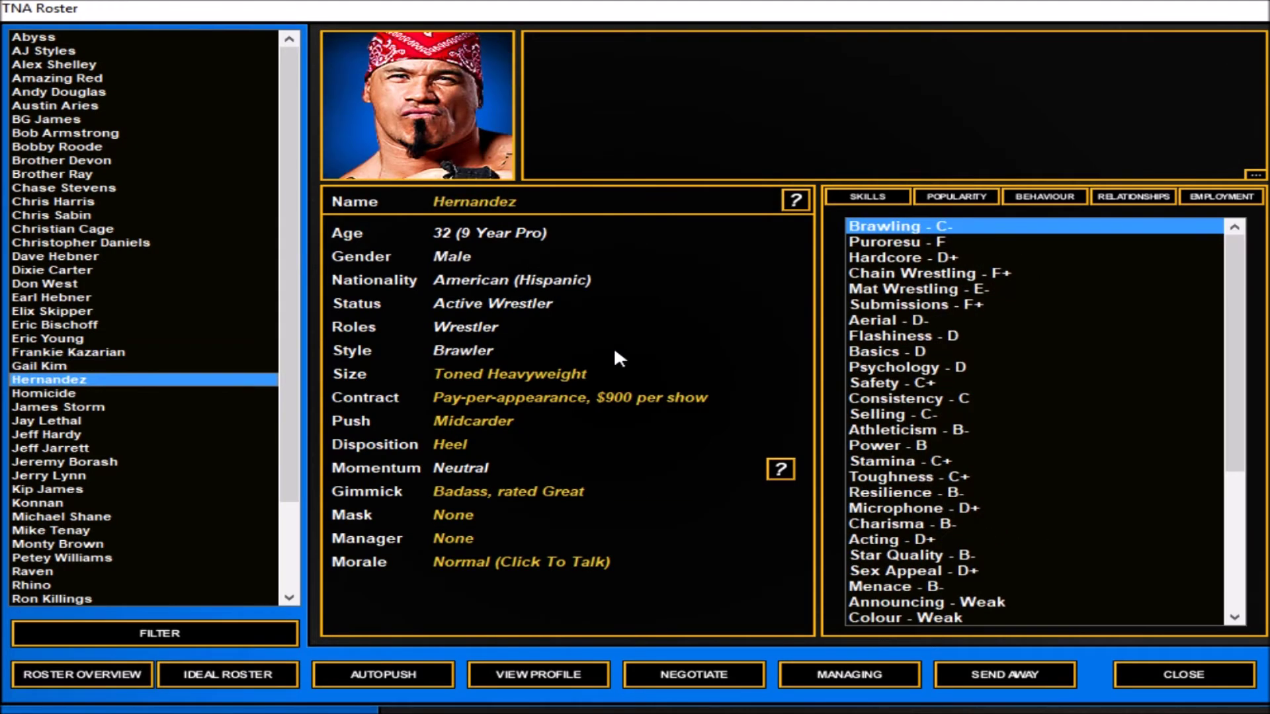
pyautogui.press('Down')
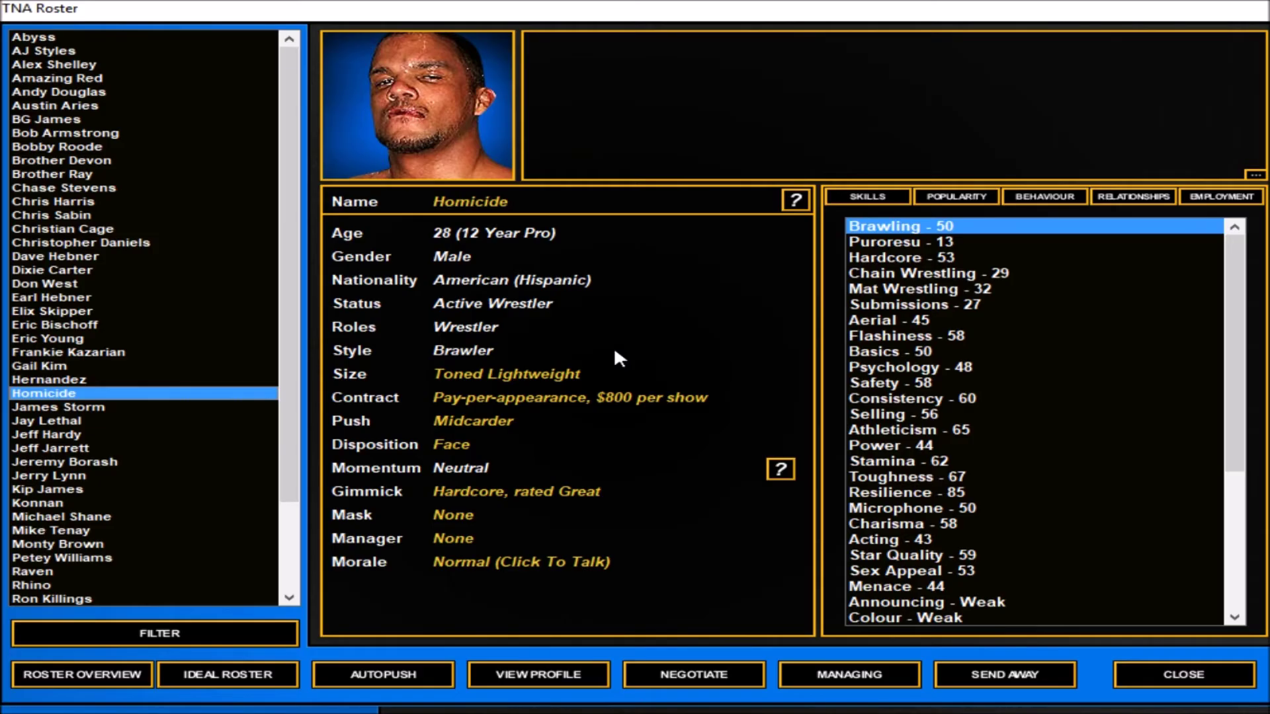
pyautogui.press('Down')
pyautogui.press('Down')
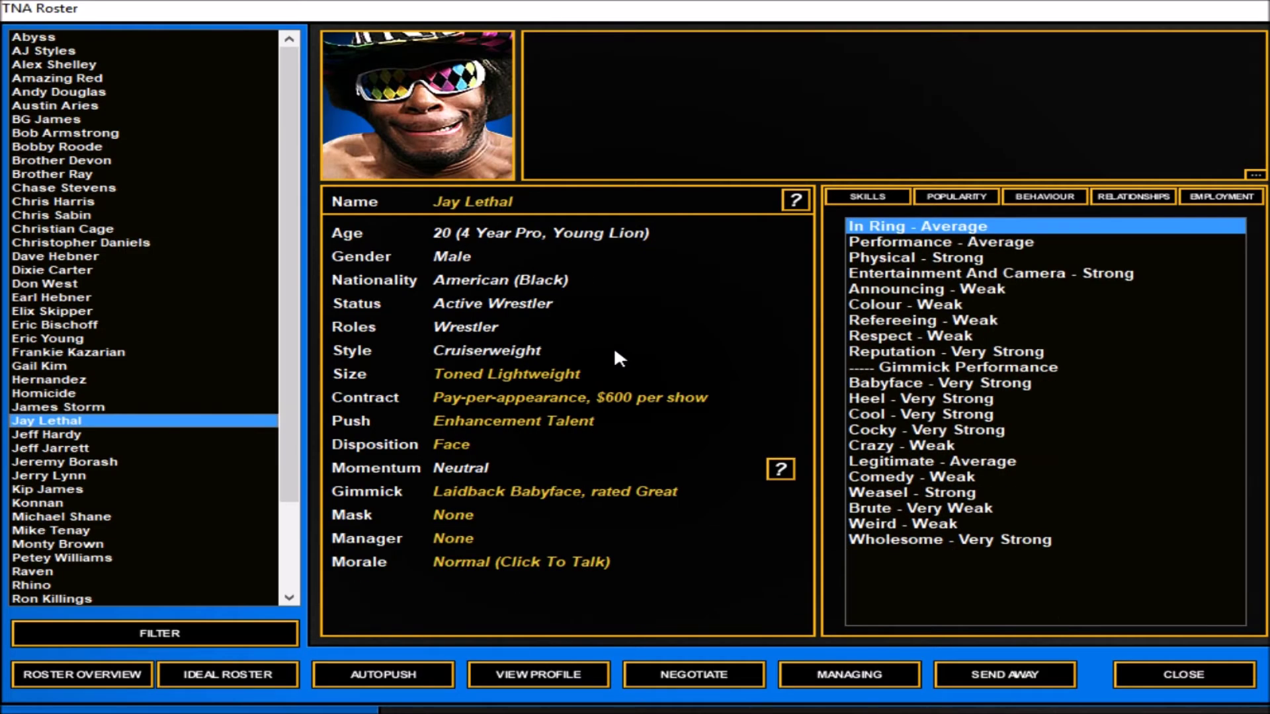
pyautogui.press('Down')
pyautogui.press('Down')
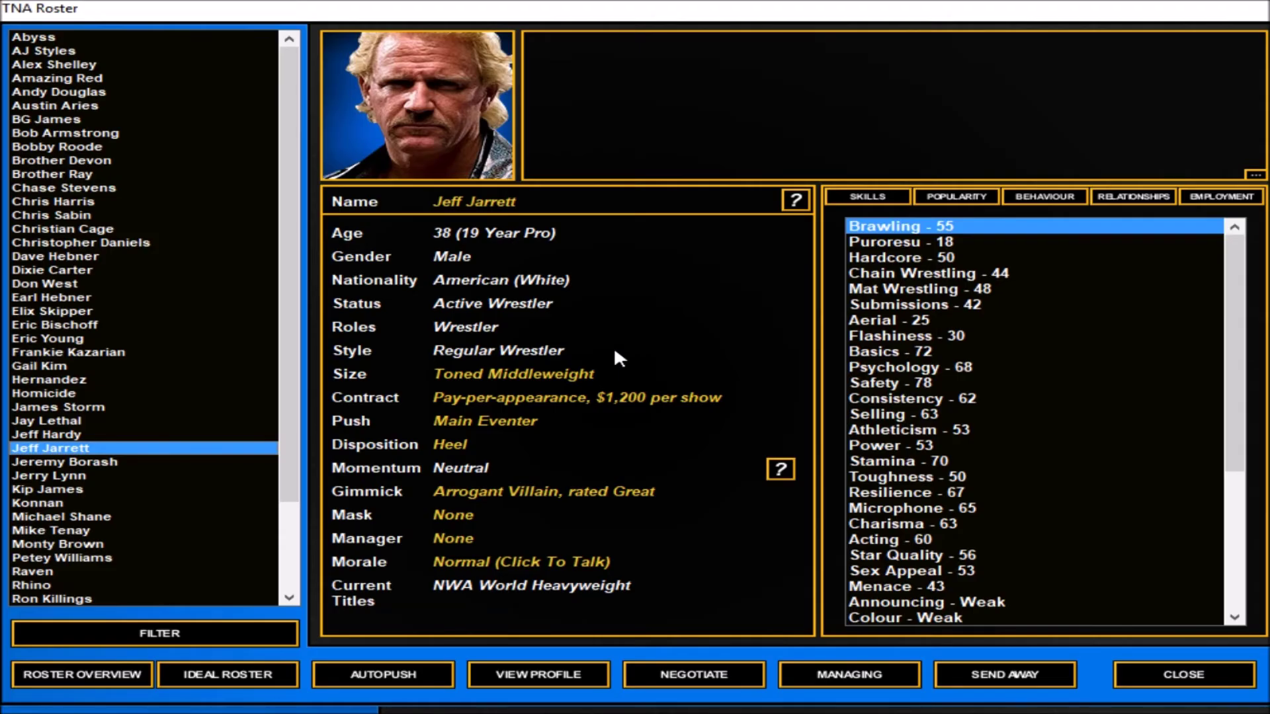
pyautogui.press('Up')
# Continue through Jeremy Borash, Konnan, Raven, Sabu and Samoa Joe to Shark Boy.
pyautogui.press('Down')
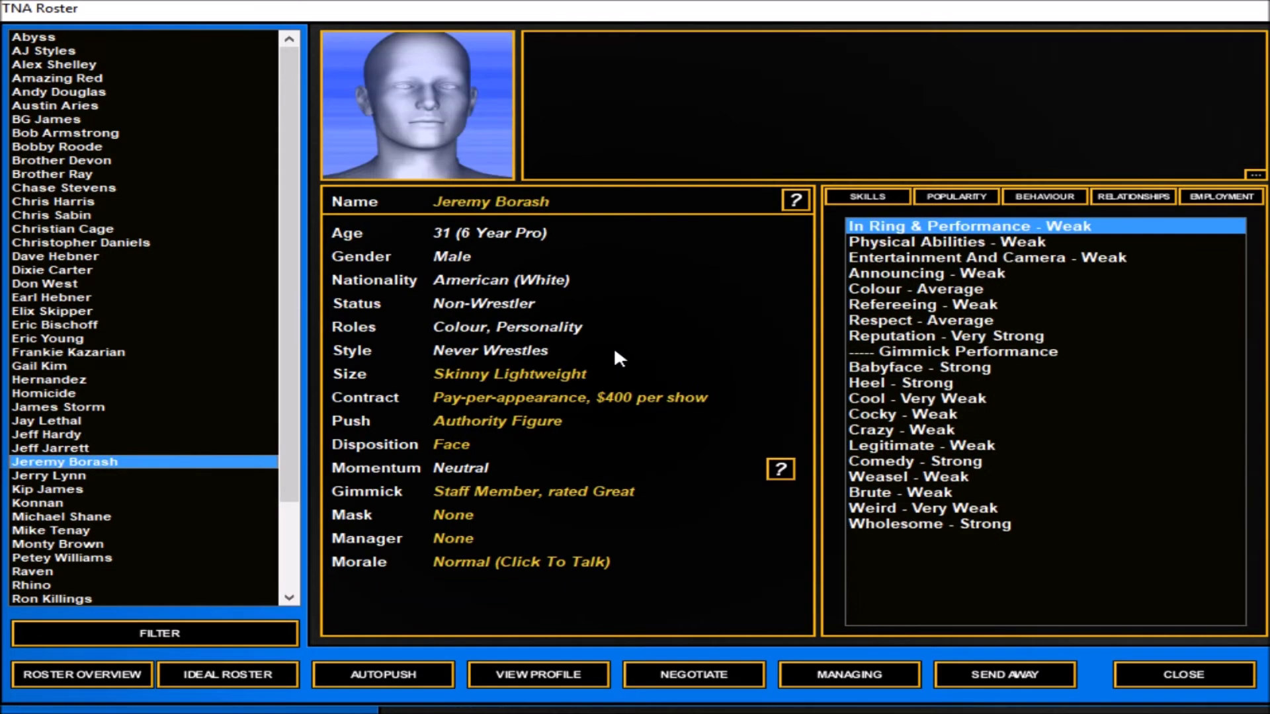
pyautogui.press('Down')
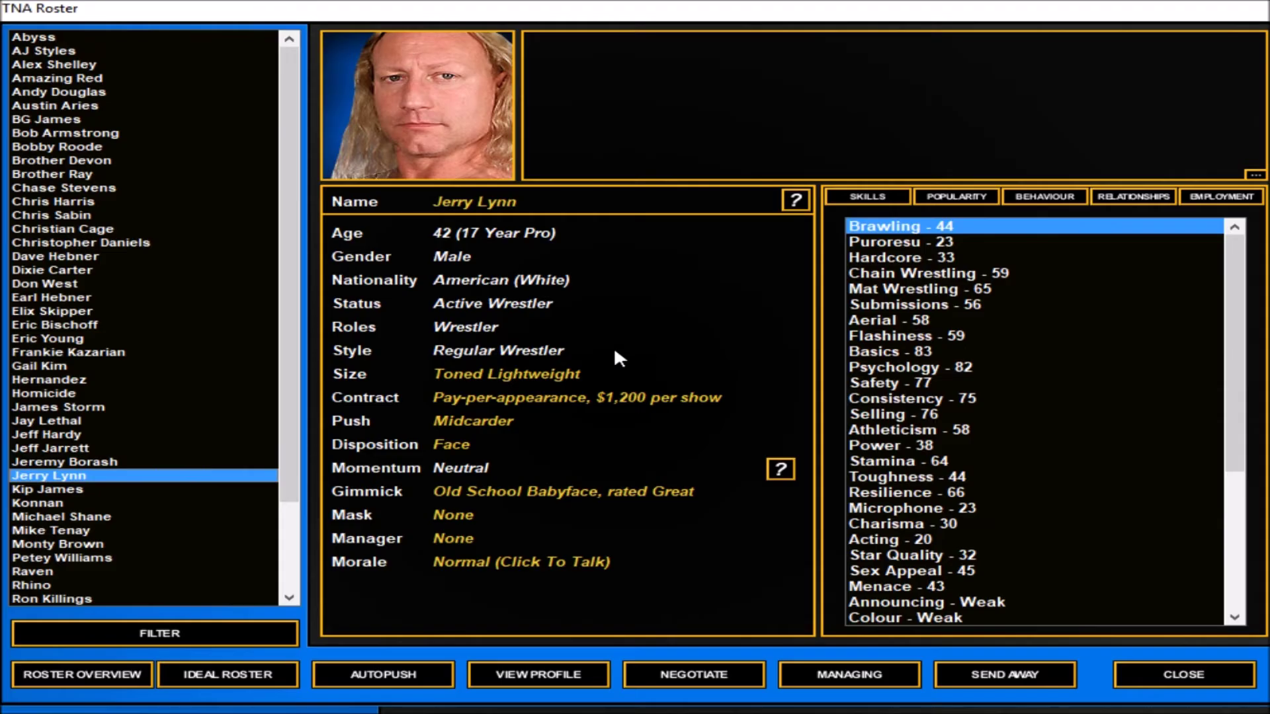
pyautogui.press('Down')
pyautogui.press('Down')
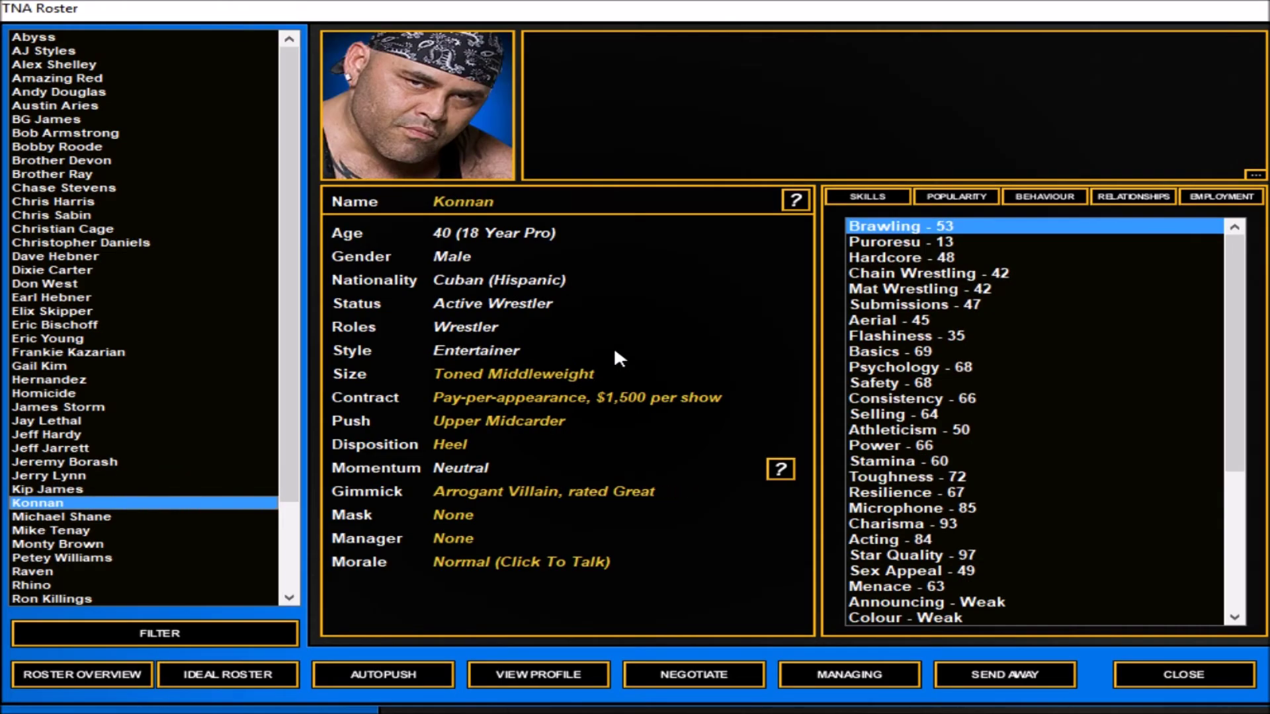
pyautogui.press('Down')
pyautogui.press('Down')
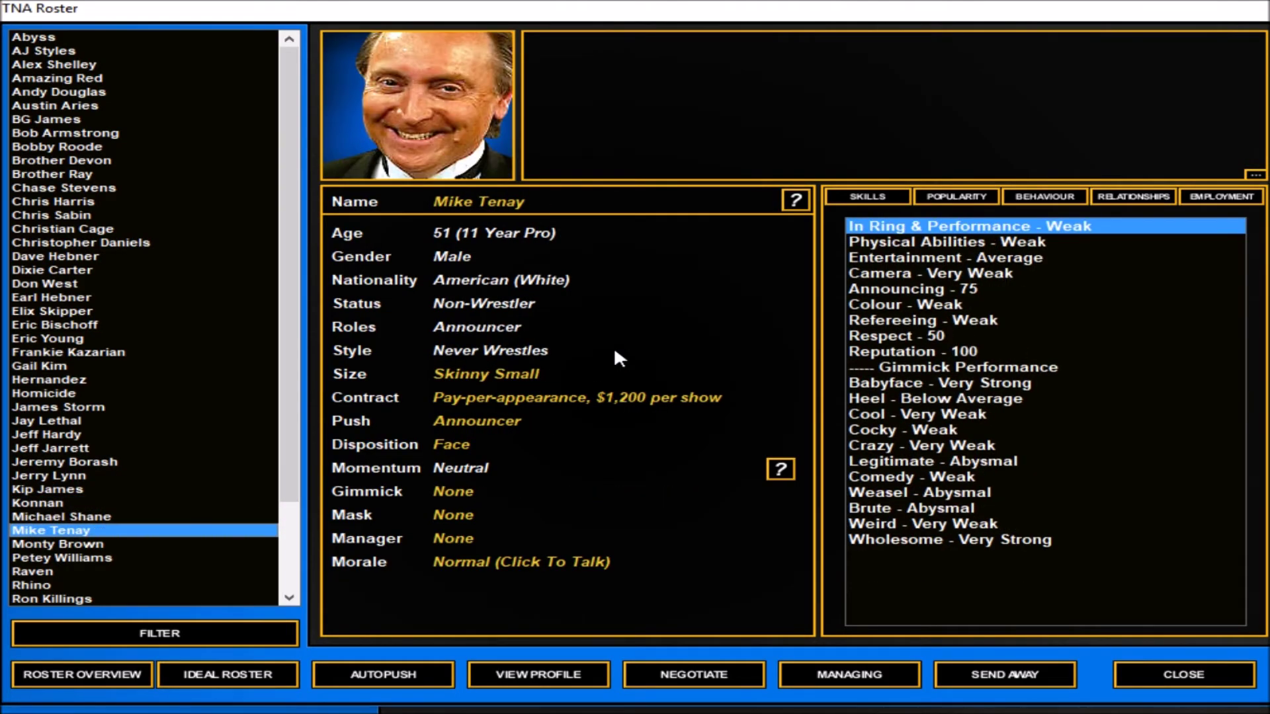
pyautogui.press('Down')
pyautogui.press('Down')
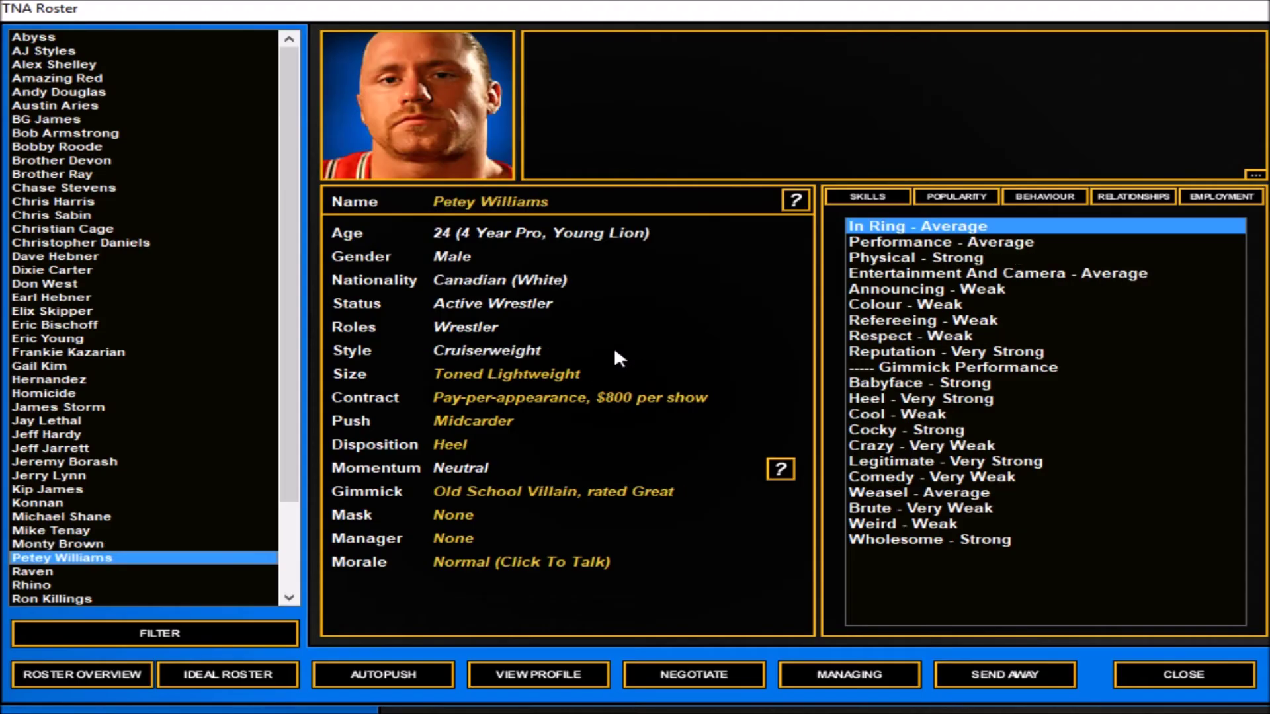
pyautogui.press('Down')
pyautogui.press('Down')
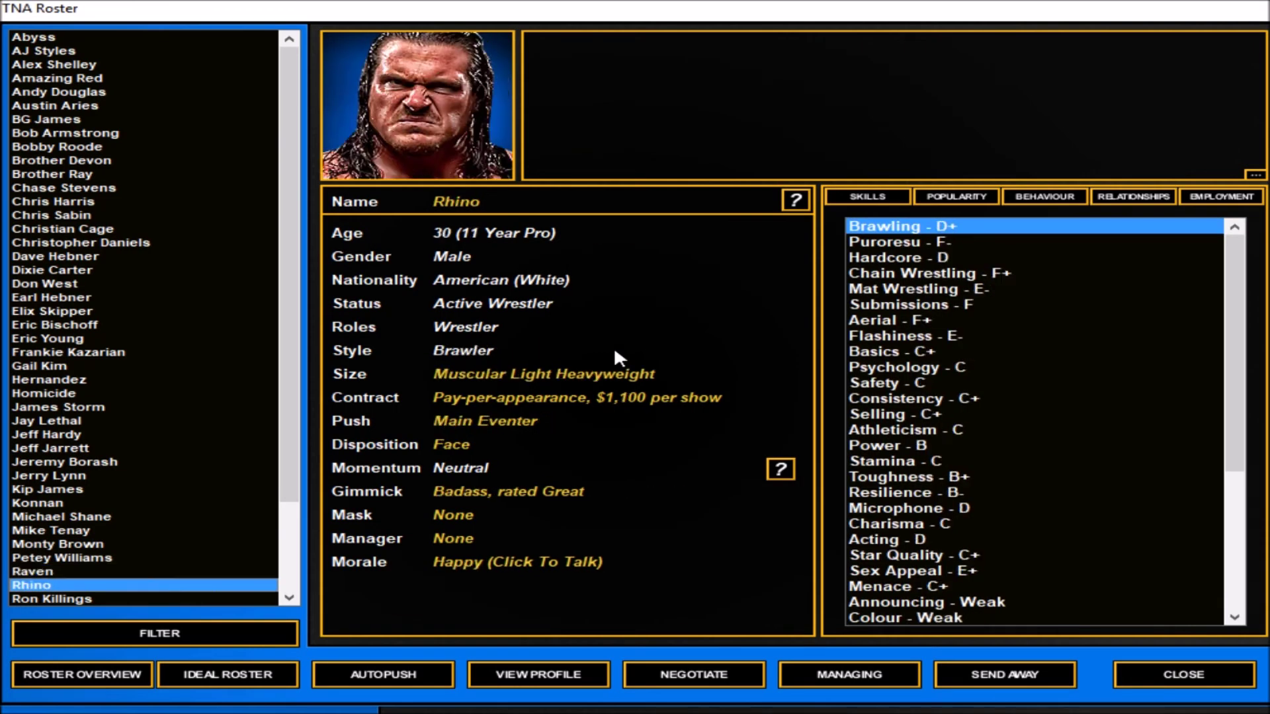
pyautogui.press('Down')
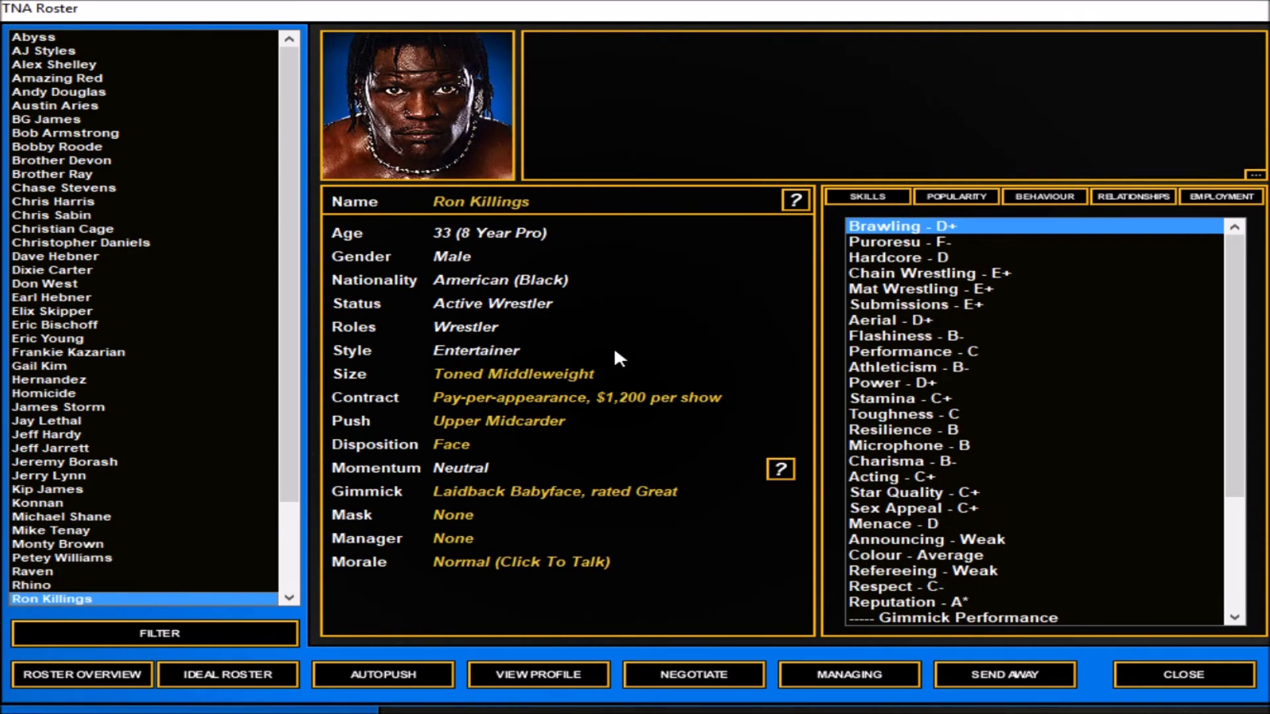
pyautogui.press('Down')
pyautogui.press('Down')
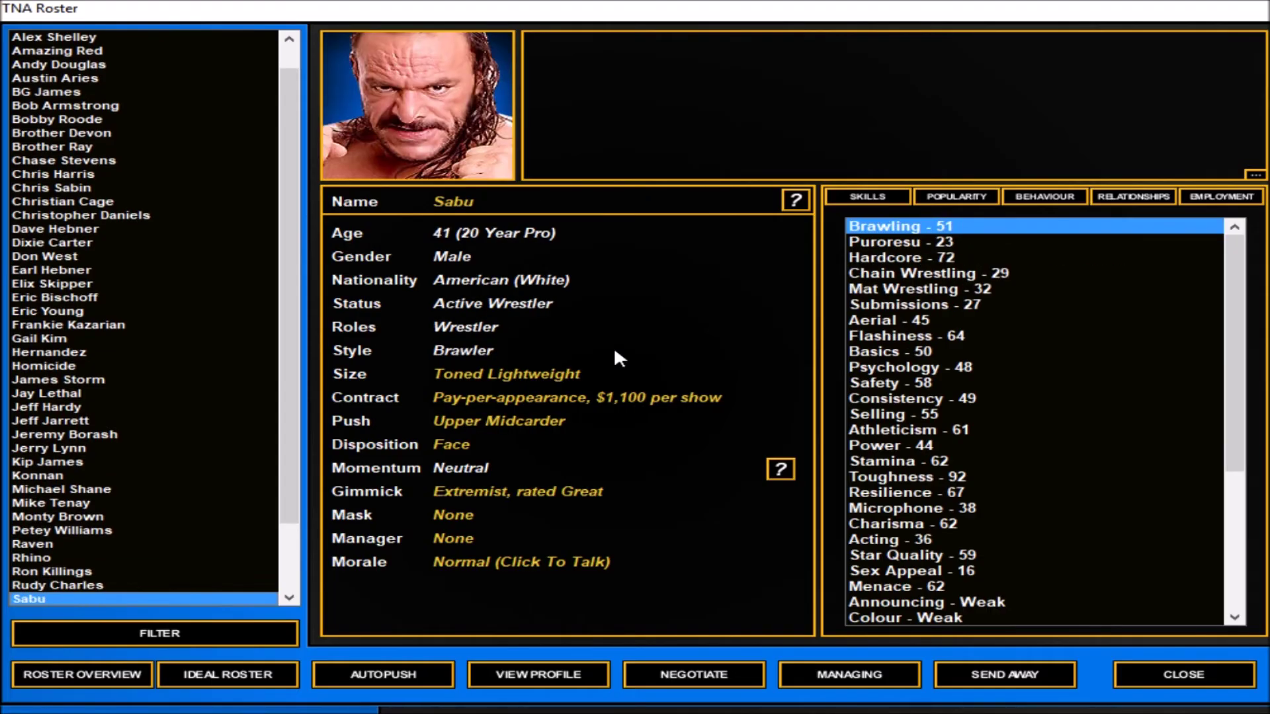
pyautogui.press('Down')
pyautogui.press('Down')
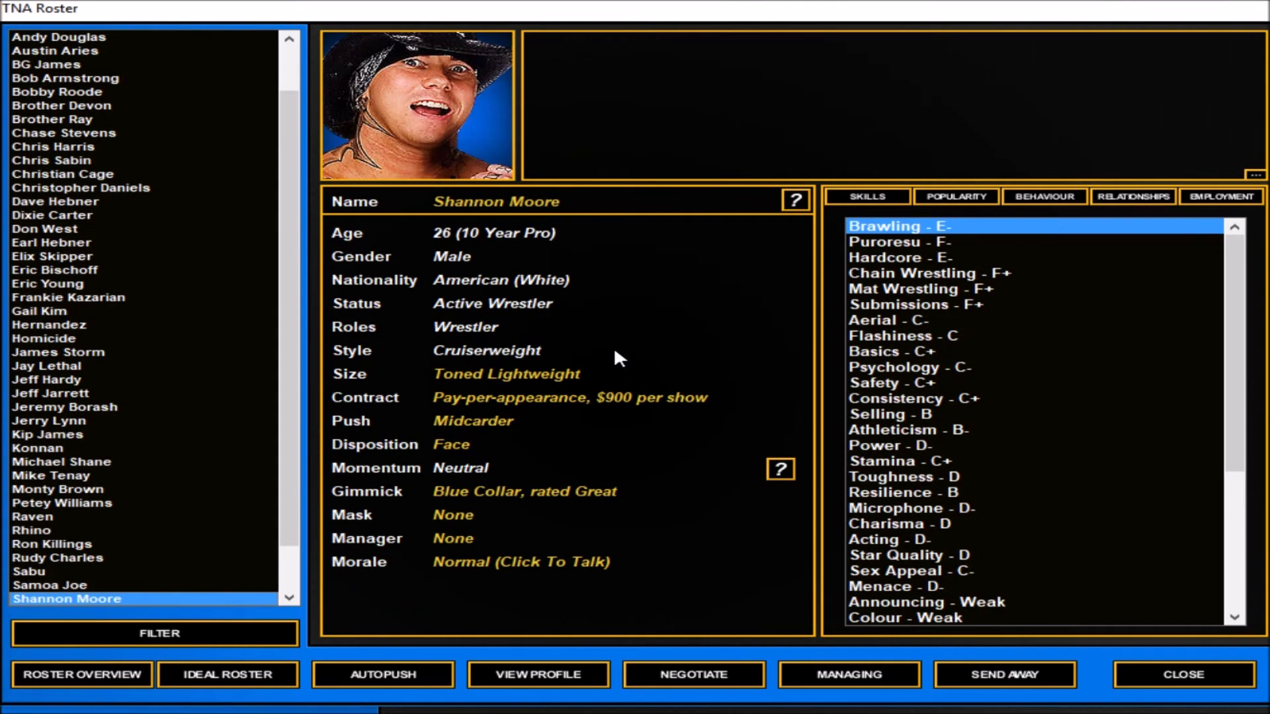
pyautogui.press('Down')
pyautogui.press('Down')
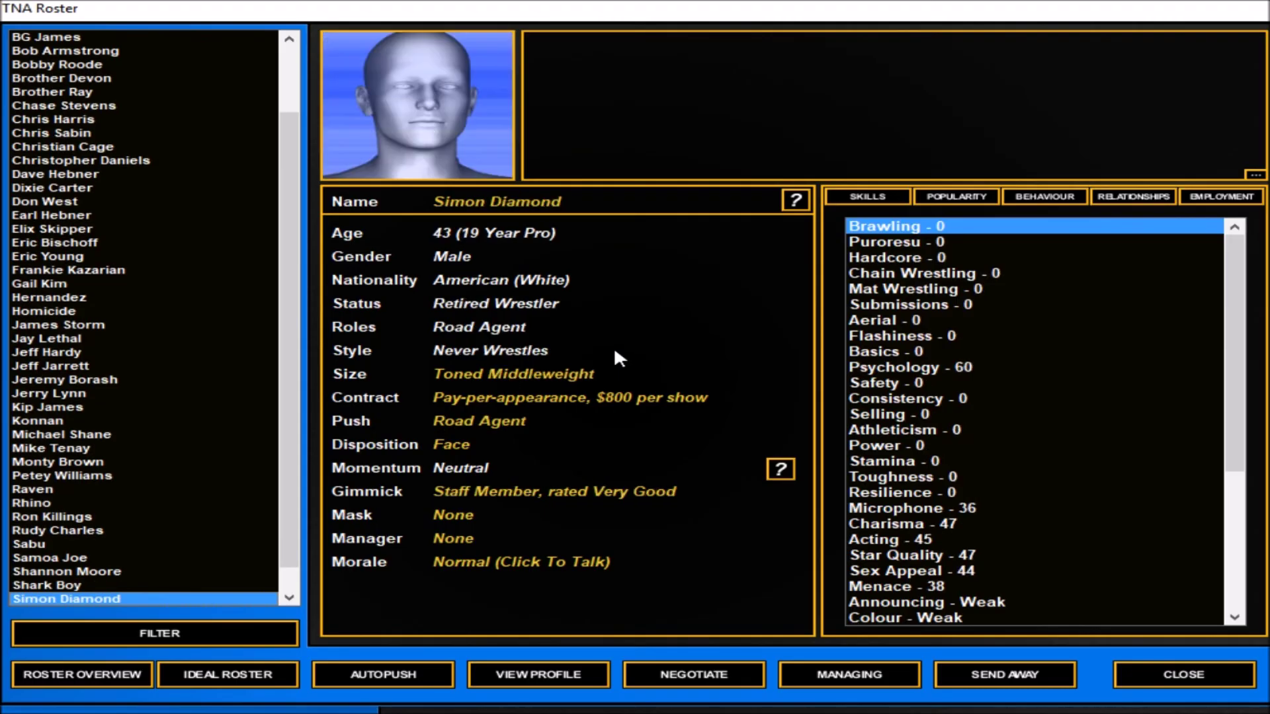
pyautogui.press('Down')
pyautogui.press('Down')
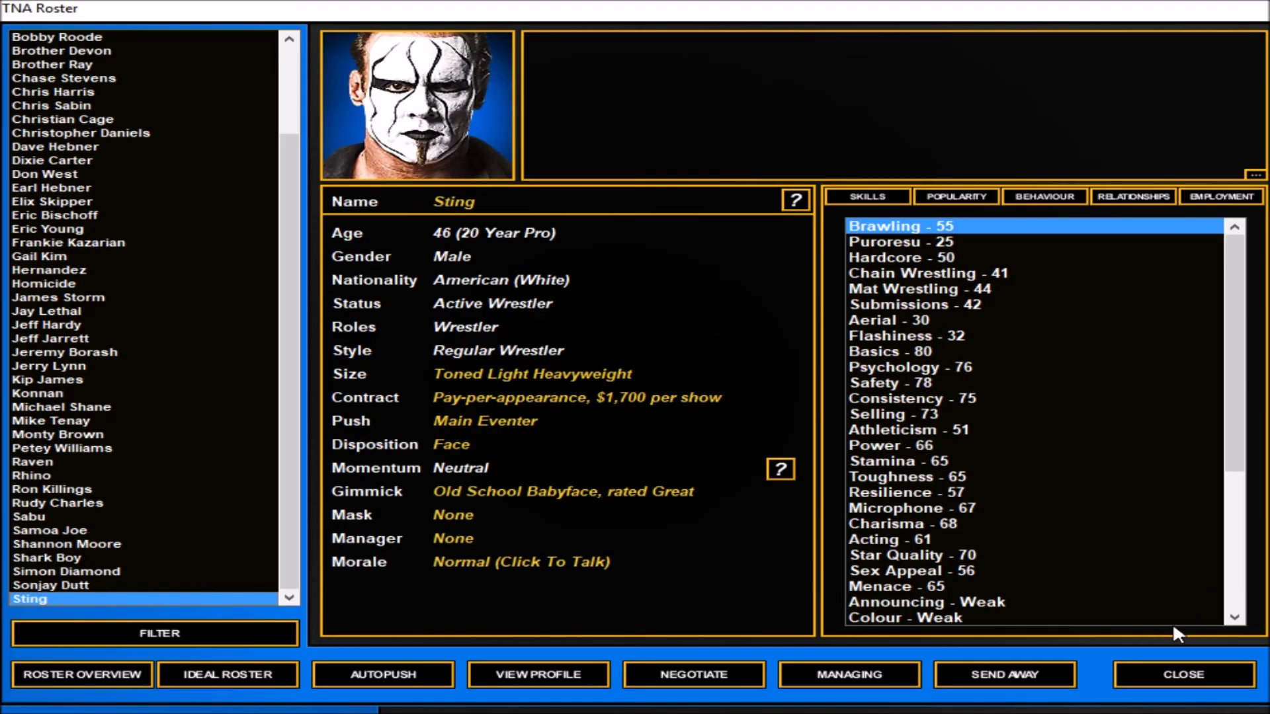
# Close the TNA Roster window to return to the office's assistant messages.
pyautogui.click(1158, 674)
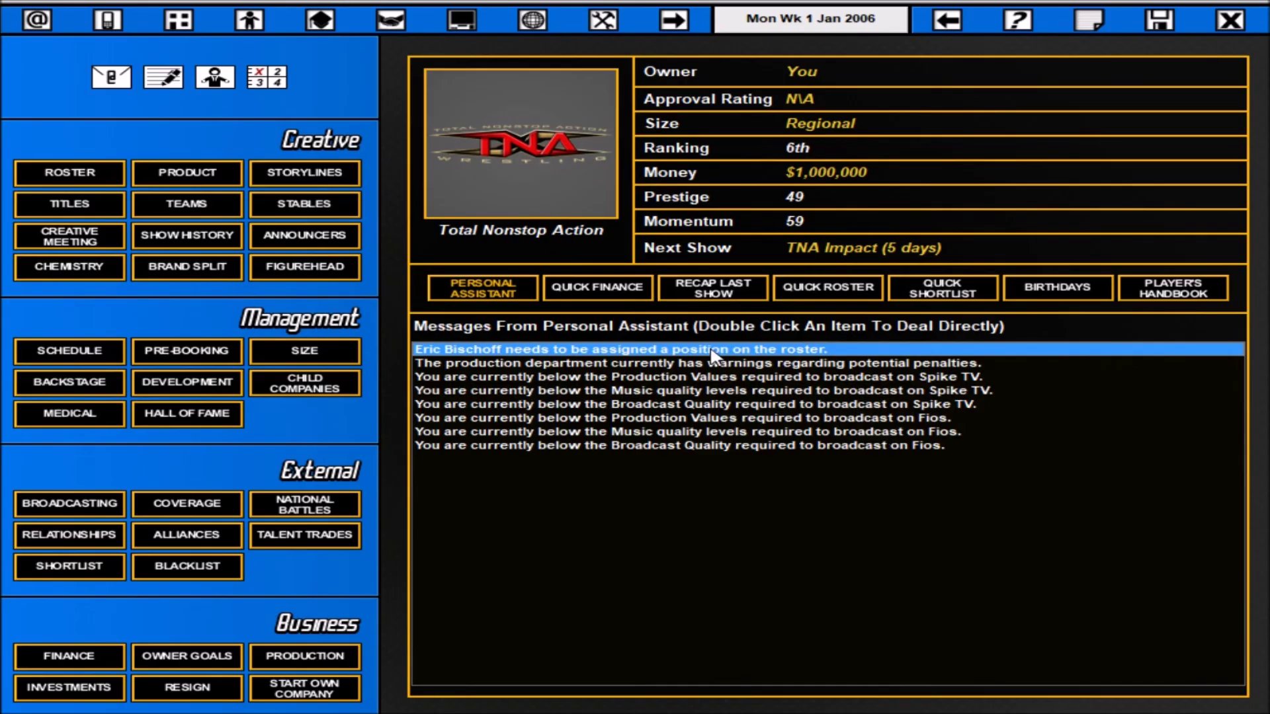